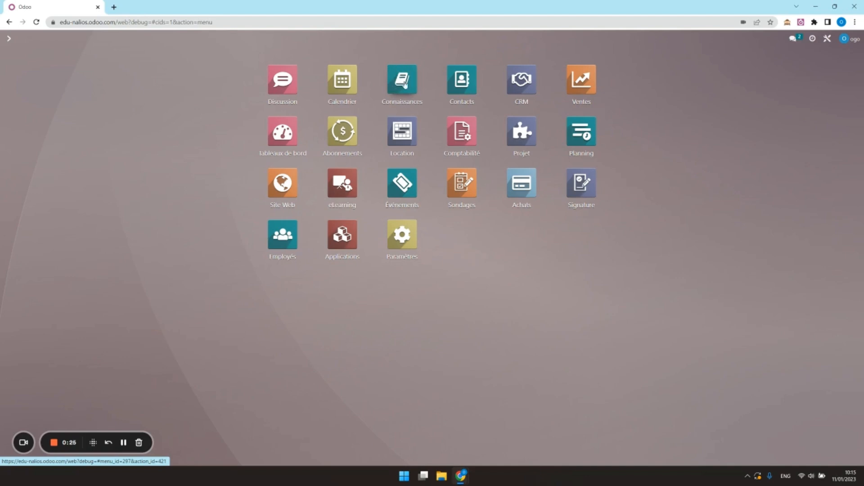
# Open the Connaissances app and move the private article "Créer du contenu" above the welcome article.
pyautogui.click(401, 83)
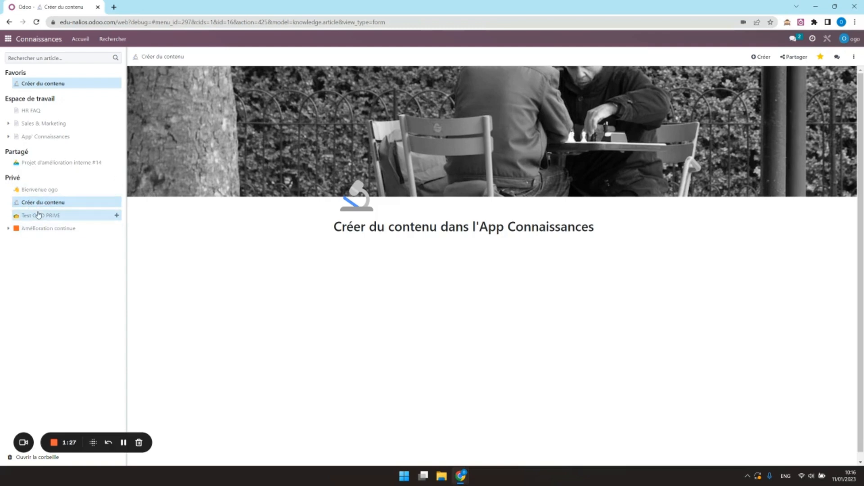
pyautogui.moveTo(34, 204); pyautogui.dragTo(76, 189)
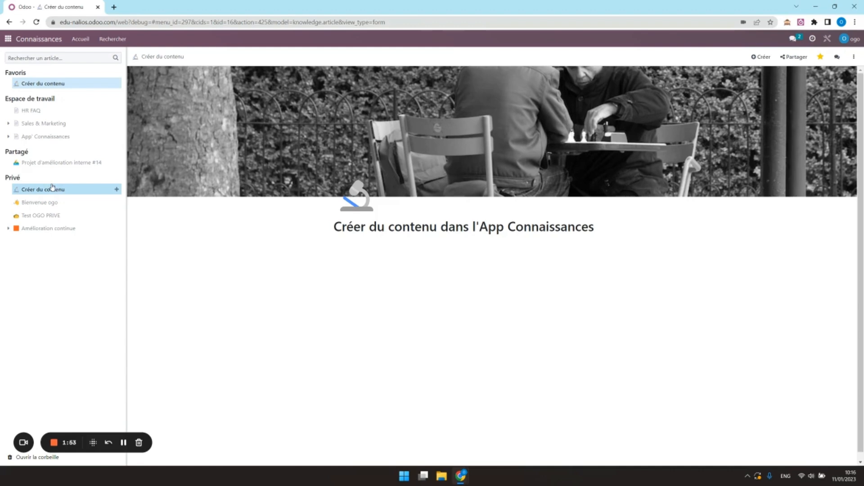
# Open the App' Connaissances article, nest "Utilisation transversale du contenu" under "Création de contenu", and restore it to its former level.
pyautogui.click(9, 137)
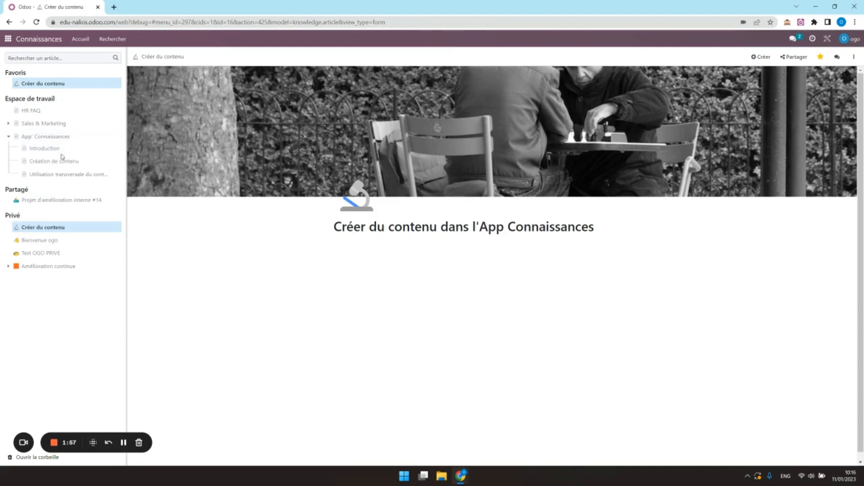
pyautogui.click(37, 138)
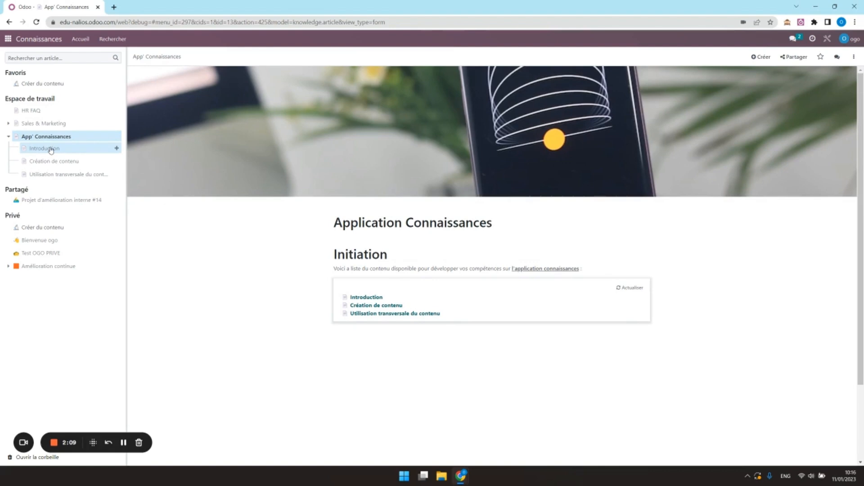
pyautogui.moveTo(58, 174)
pyautogui.mouseDown()
pyautogui.moveTo(68, 151)
pyautogui.moveTo(65, 172)
pyautogui.mouseUp()
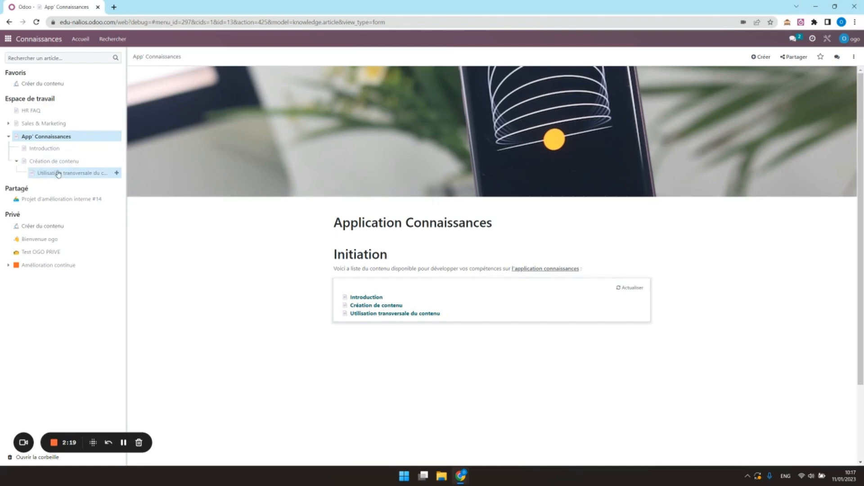
pyautogui.moveTo(60, 175)
pyautogui.mouseDown()
pyautogui.moveTo(59, 146)
pyautogui.moveTo(49, 171)
pyautogui.moveTo(60, 172)
pyautogui.moveTo(53, 170)
pyautogui.mouseUp()
pyautogui.click(8, 137)
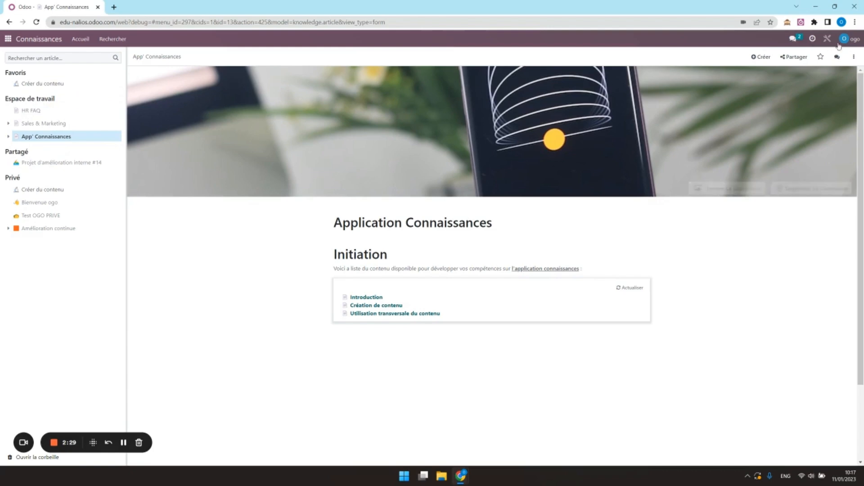
# Create a new private article with the heading "Titre".
pyautogui.click(760, 58)
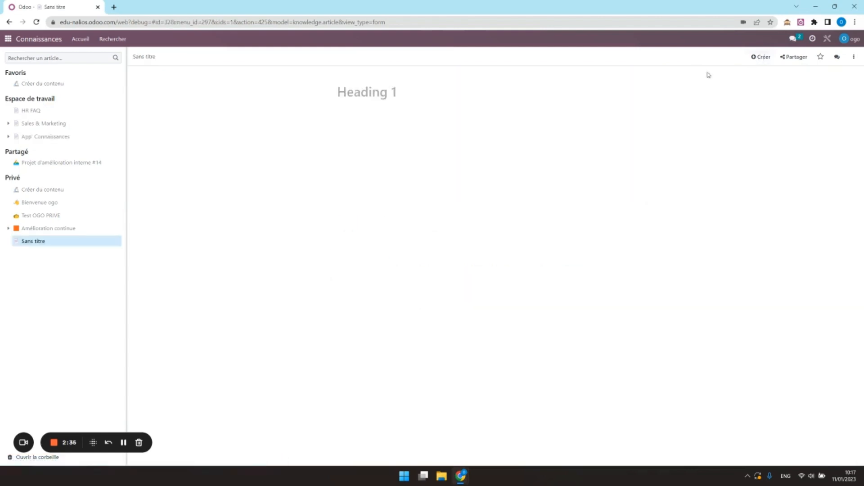
pyautogui.click(386, 108)
pyautogui.write('Titre')
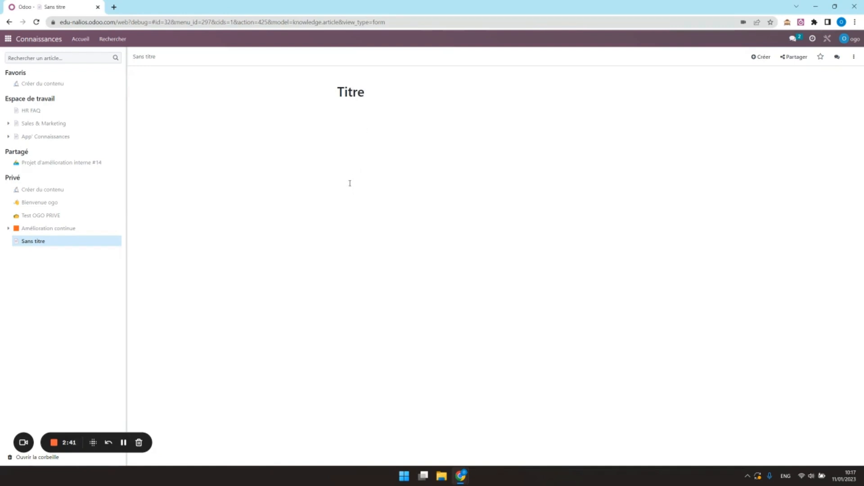
# Publish the new article on the internet and turn its public sharing back off.
pyautogui.click(795, 59)
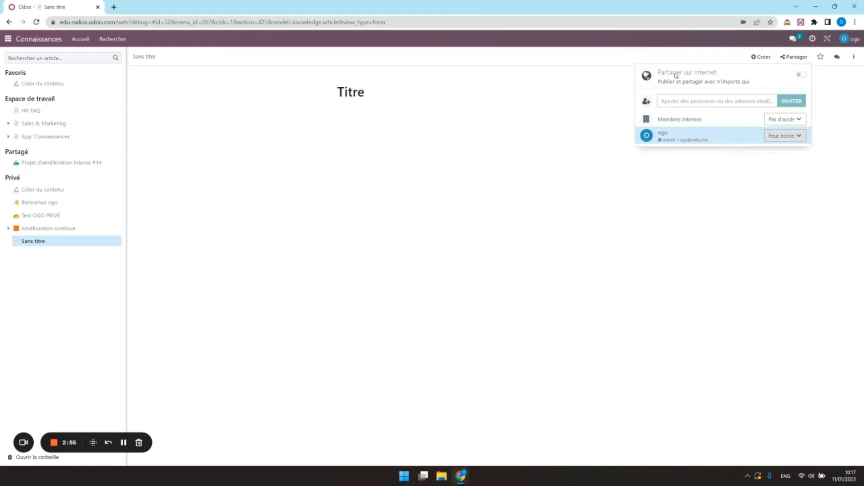
pyautogui.click(801, 75)
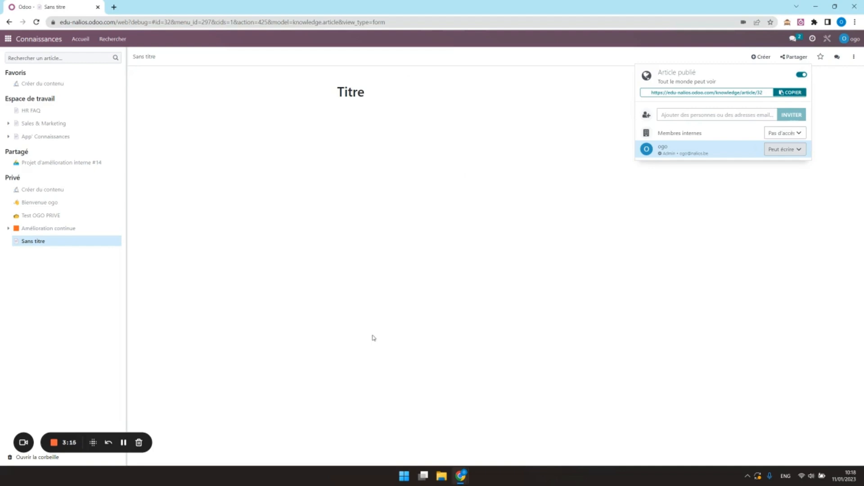
pyautogui.click(801, 76)
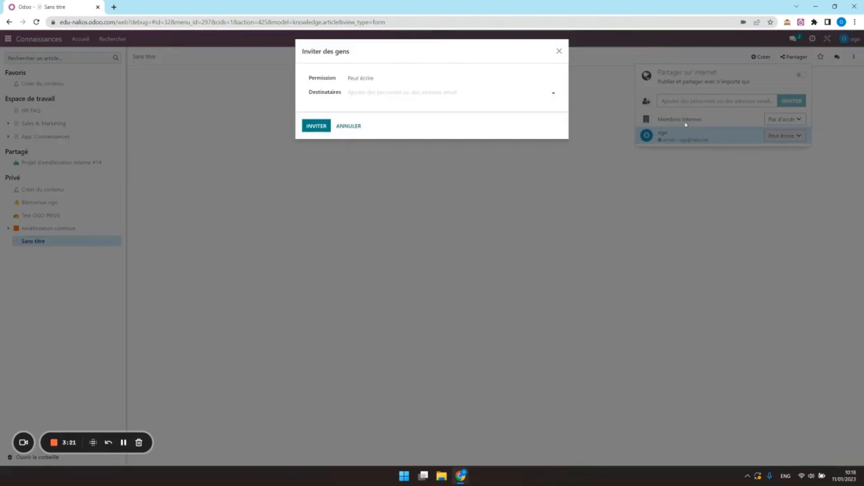
# Review the permission levels and available recipients for inviting people to the new article, and cancel the invitation.
pyautogui.click(354, 79)
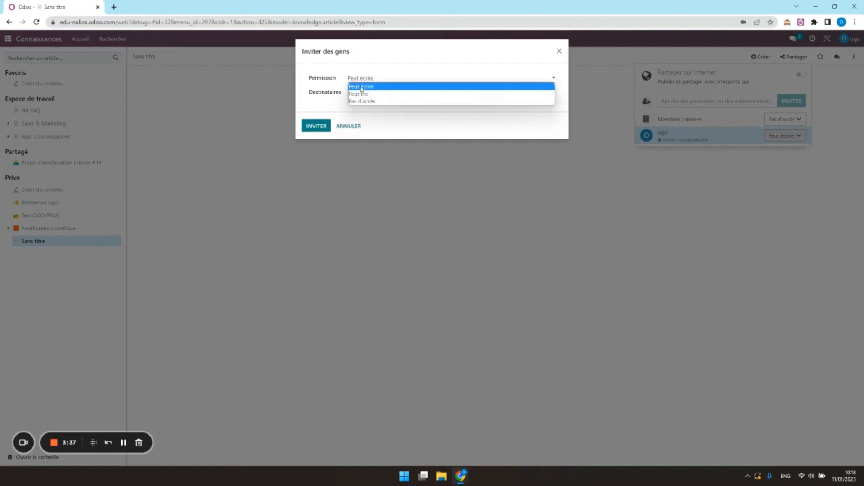
pyautogui.click(358, 72)
pyautogui.click(372, 92)
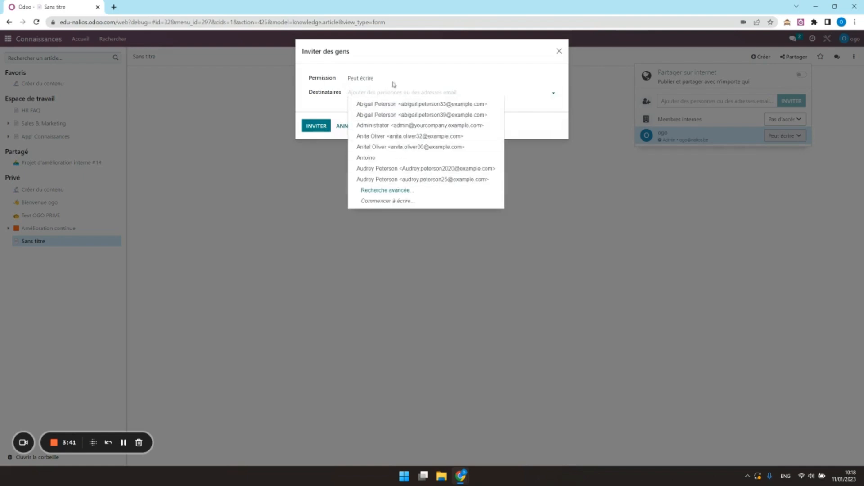
pyautogui.click(385, 55)
pyautogui.click(353, 127)
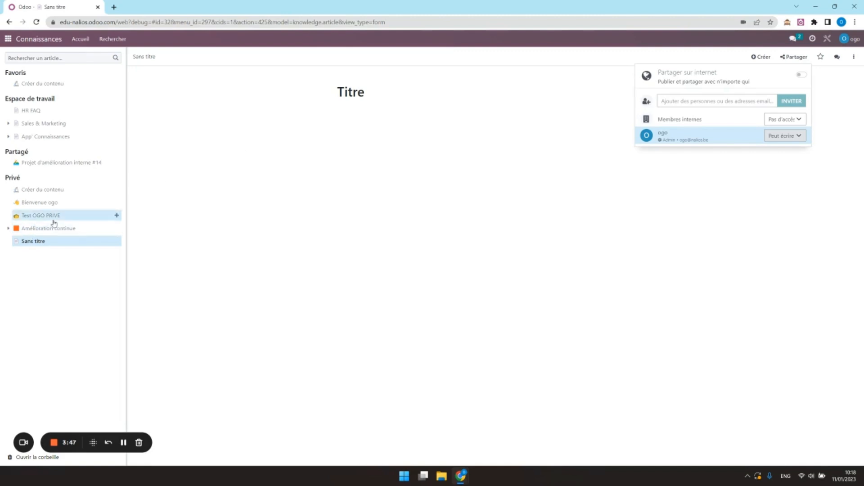
# For "Projet d'amélioration interne #14", set the invited member's permission to "Pas d'accès" and change it to "Peut lire".
pyautogui.click(62, 166)
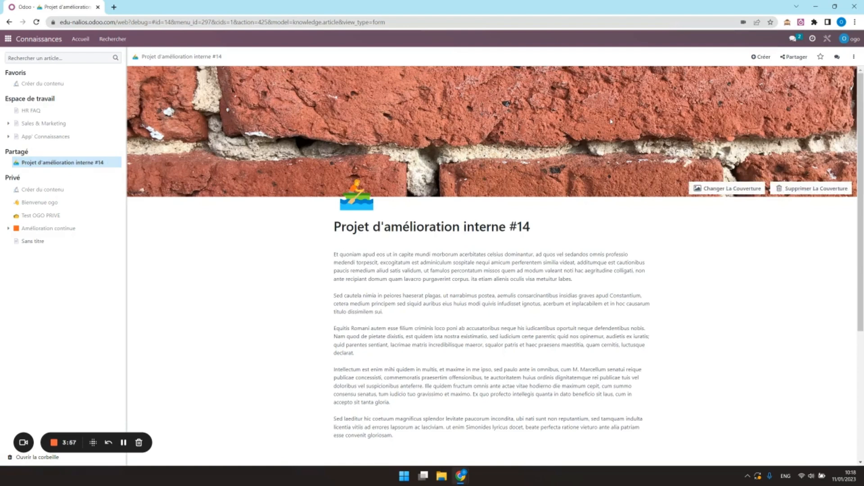
pyautogui.click(793, 60)
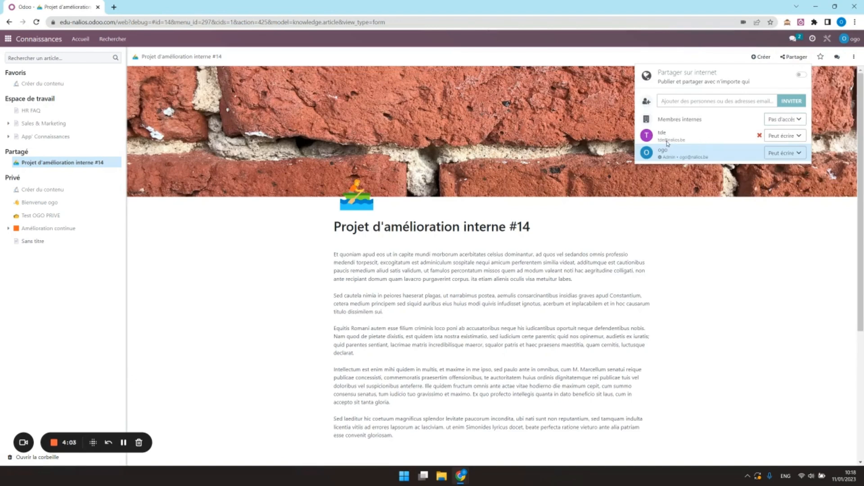
pyautogui.click(796, 138)
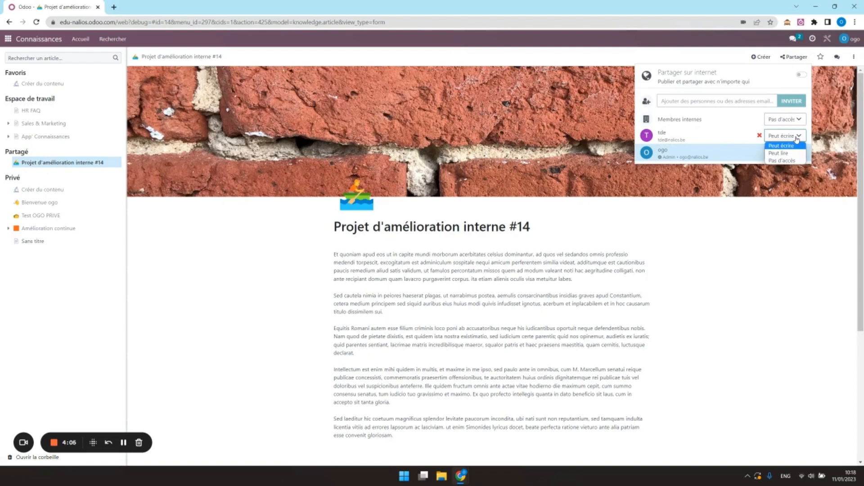
pyautogui.click(784, 161)
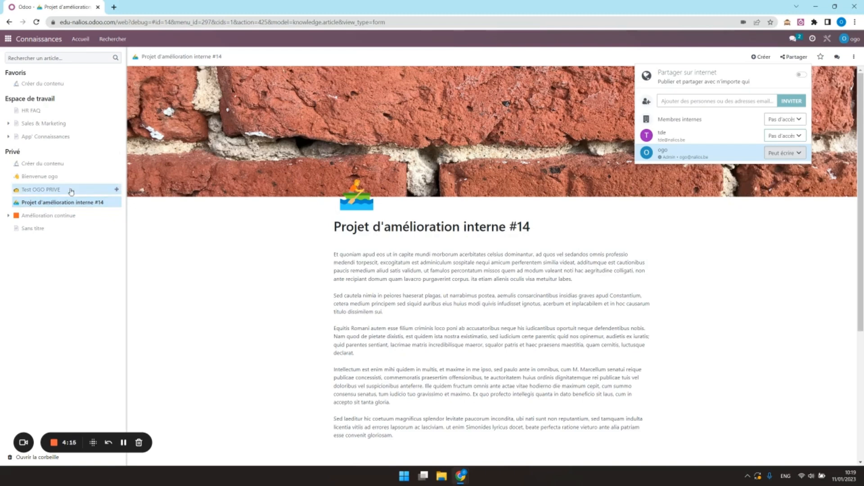
pyautogui.click(783, 136)
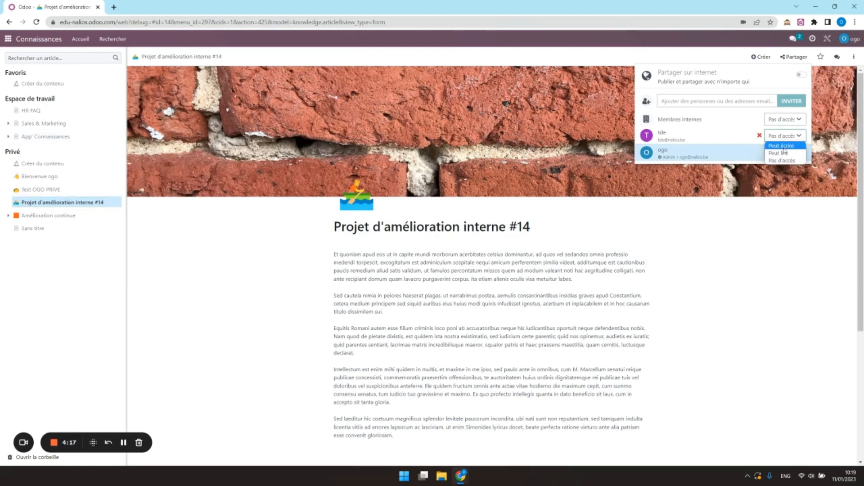
pyautogui.click(780, 154)
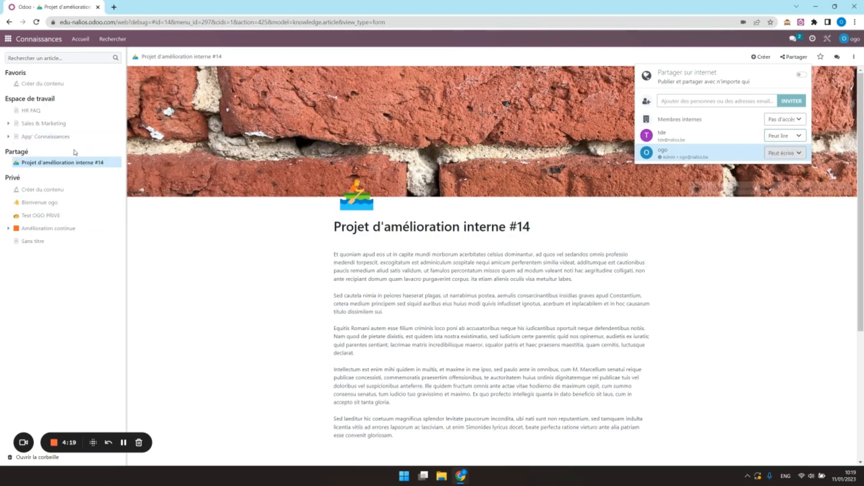
# Open the HR FAQ article and check its sharing permissions for internal members.
pyautogui.click(34, 112)
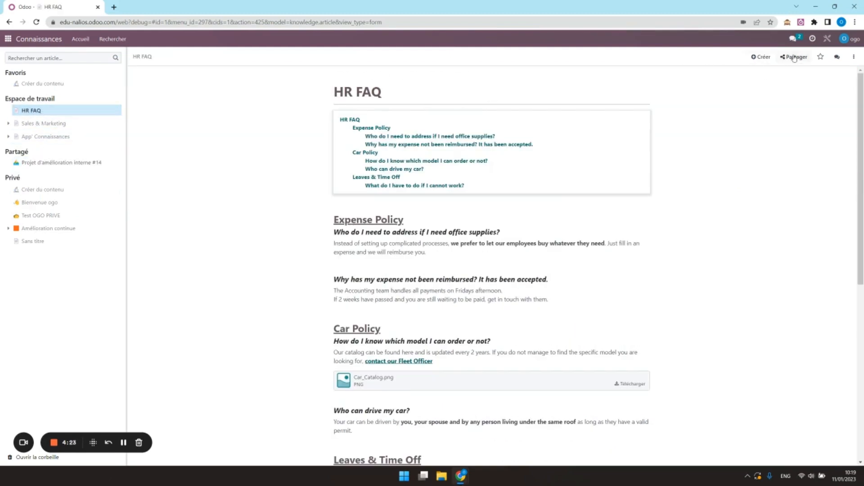
pyautogui.click(794, 57)
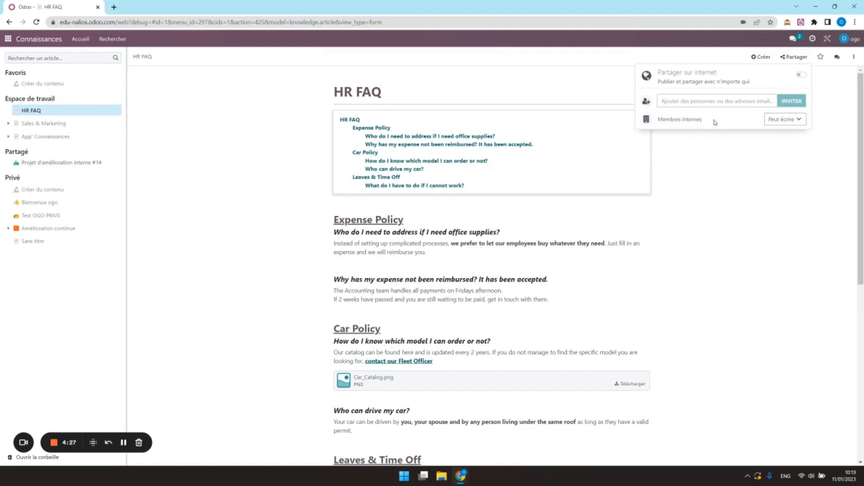
# Make "Projet d'amélioration interne #14" private by nesting it under the private "Bienvenue" article, confirming the move.
pyautogui.click(60, 163)
pyautogui.moveTo(61, 163); pyautogui.dragTo(69, 213)
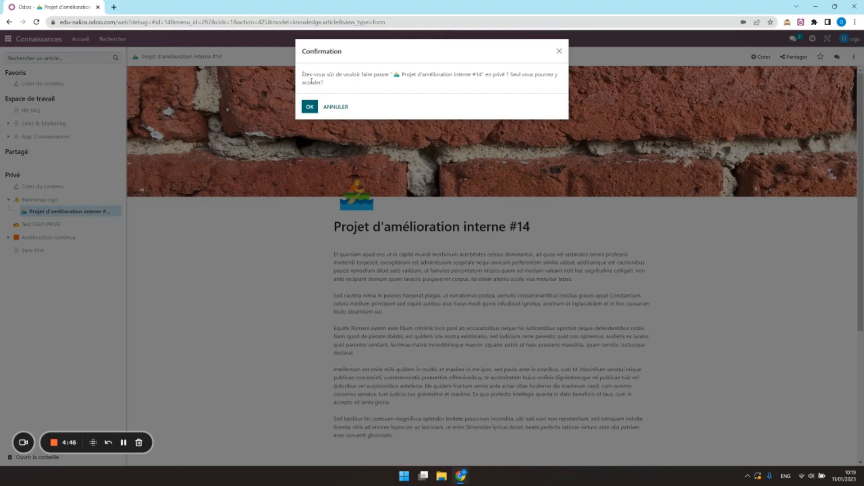
pyautogui.click(310, 111)
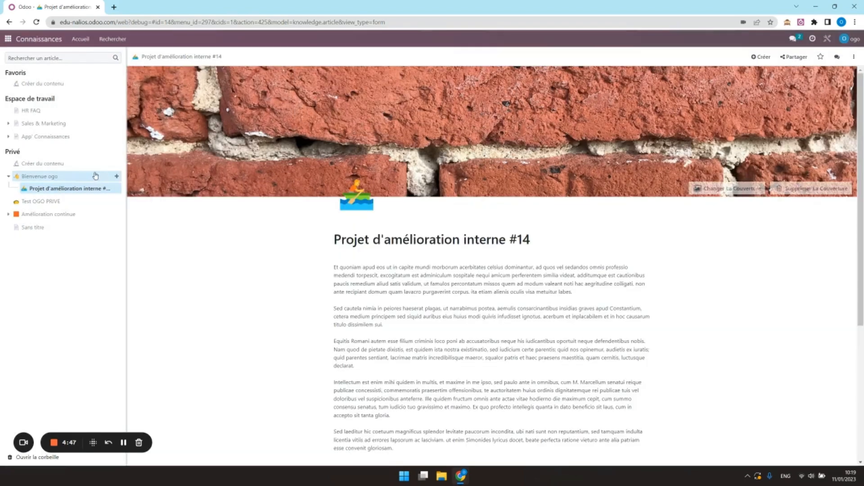
# Check the sharing permissions of "Projet d'amélioration interne #14" and add the article to the favourites.
pyautogui.click(796, 58)
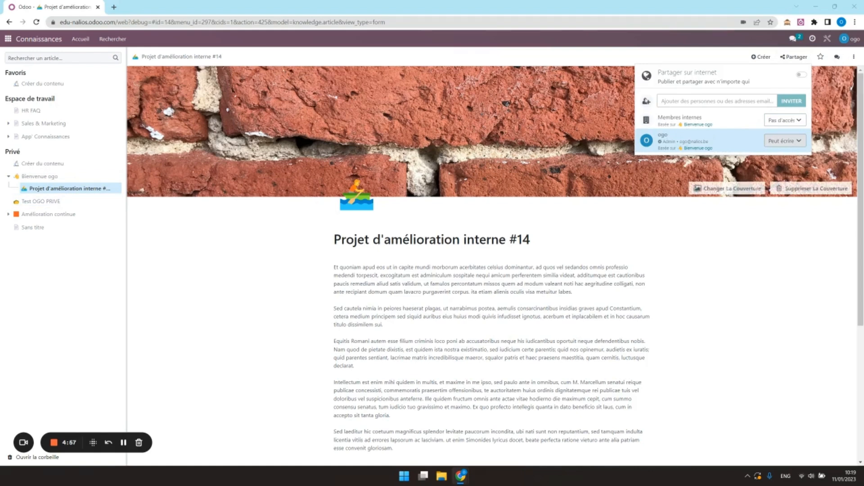
pyautogui.click(822, 58)
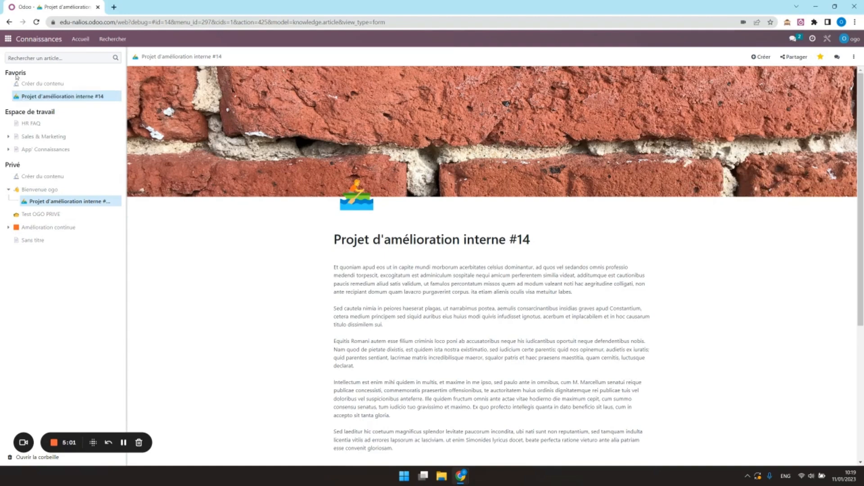
# Open the favourite article "Créer du contenu" and display its discussion and change history.
pyautogui.click(58, 85)
pyautogui.click(60, 95)
pyautogui.click(58, 84)
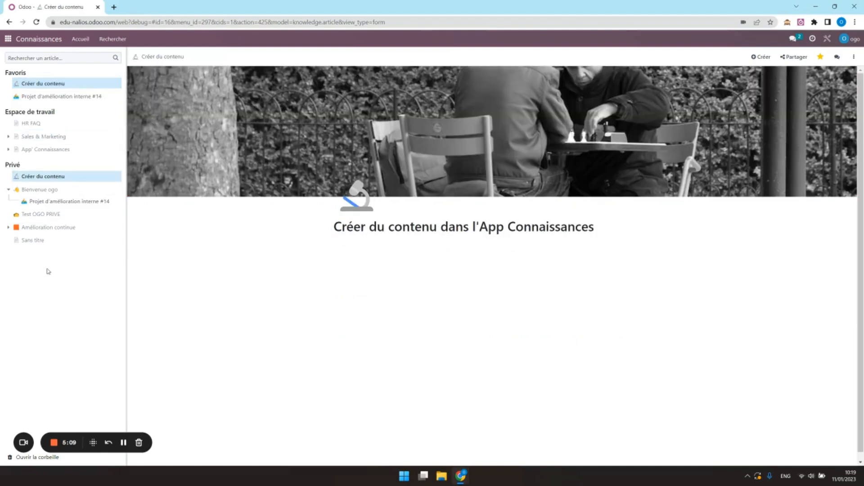
pyautogui.click(838, 57)
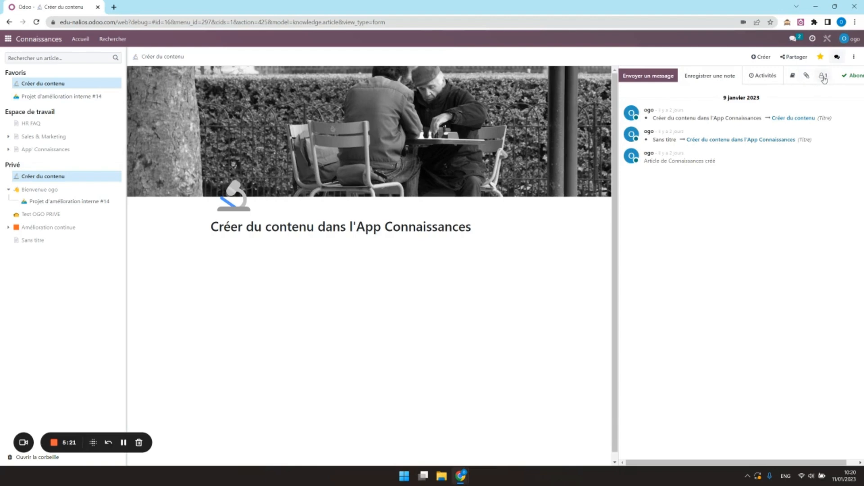
# Switch the full-width display (Pleine largeur) of "Créer du contenu" on and back off.
pyautogui.click(855, 57)
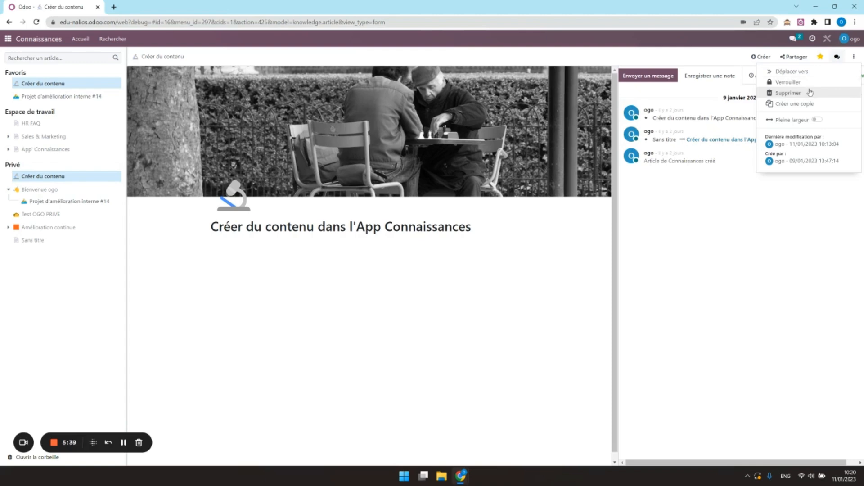
pyautogui.click(817, 121)
pyautogui.click(818, 120)
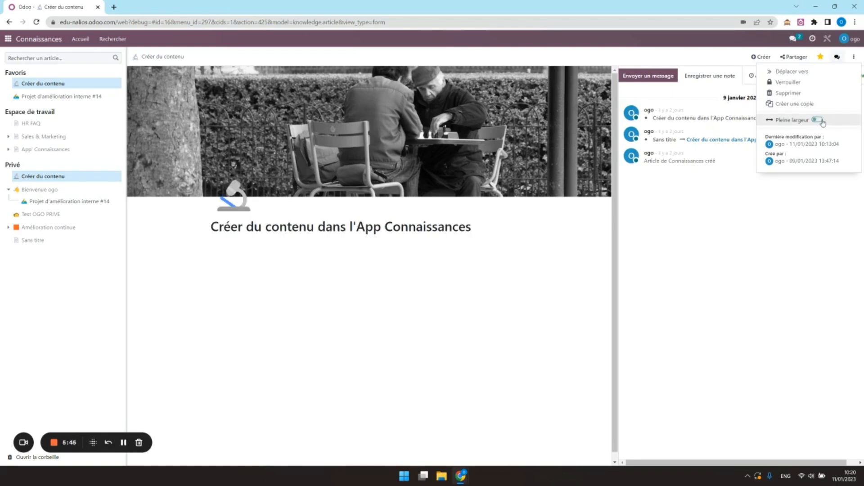
# Open "Projet d'amélioration interne #14" and enable its full-width display (Pleine largeur).
pyautogui.click(113, 201)
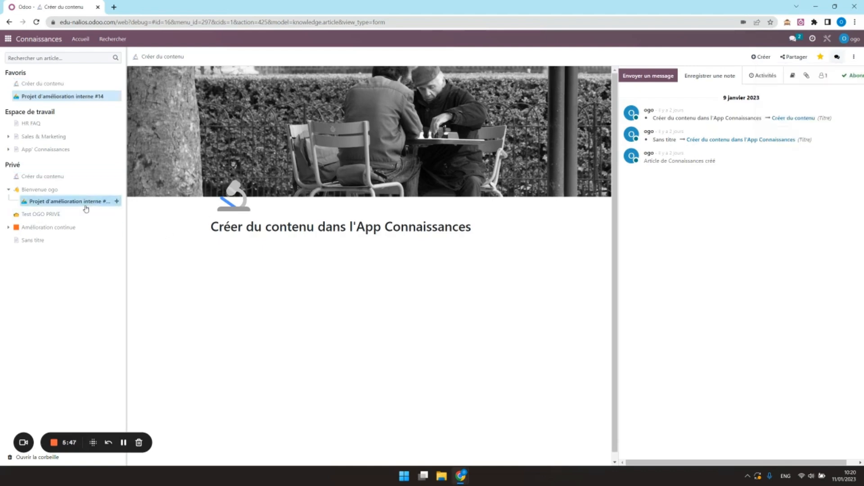
pyautogui.click(854, 57)
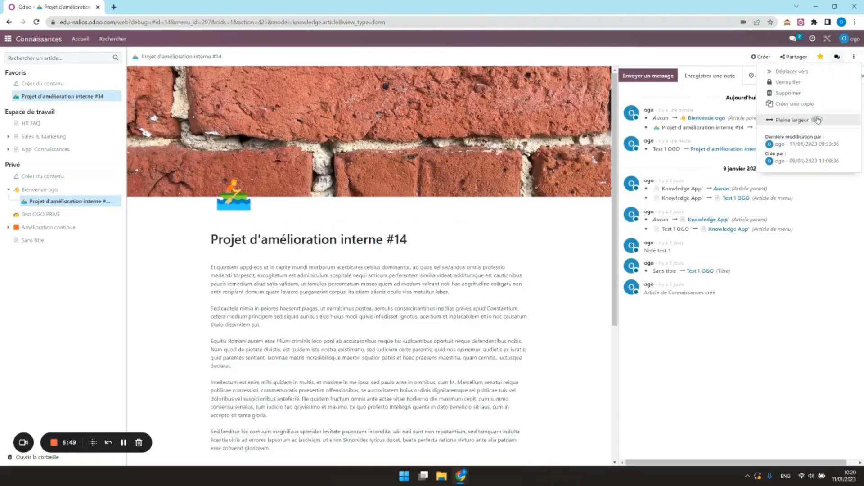
pyautogui.click(817, 119)
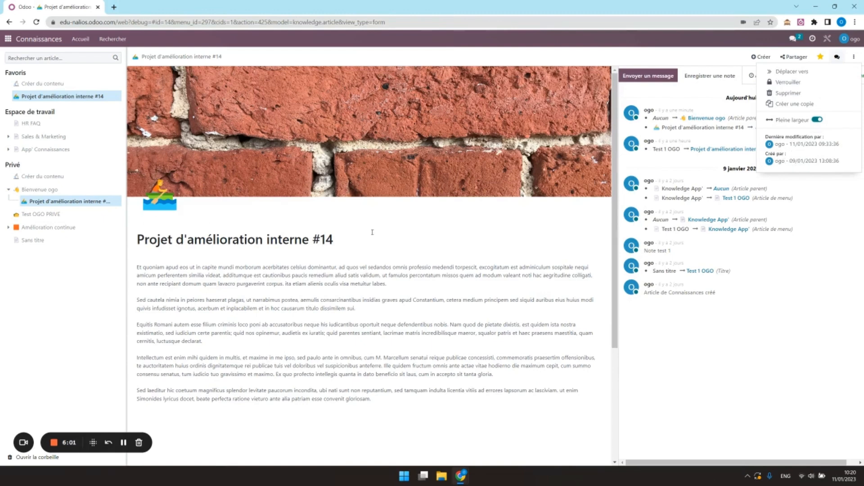
pyautogui.click(342, 244)
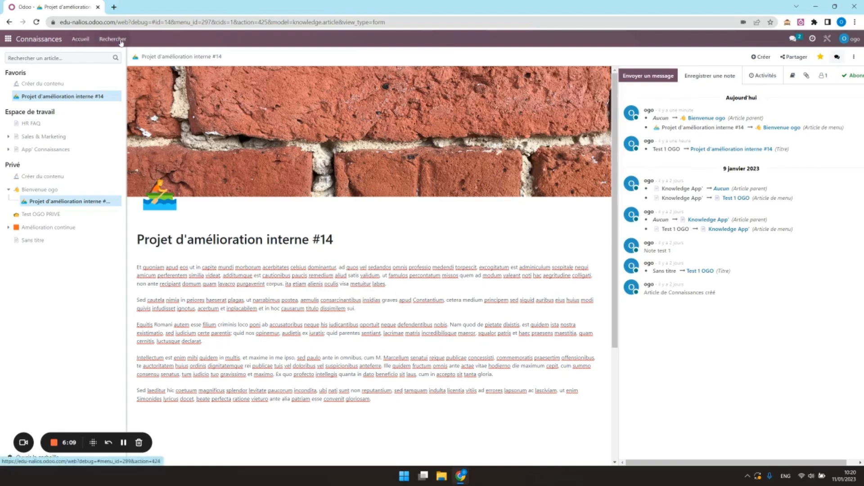
# Open the searchable list of all knowledge articles.
pyautogui.click(121, 41)
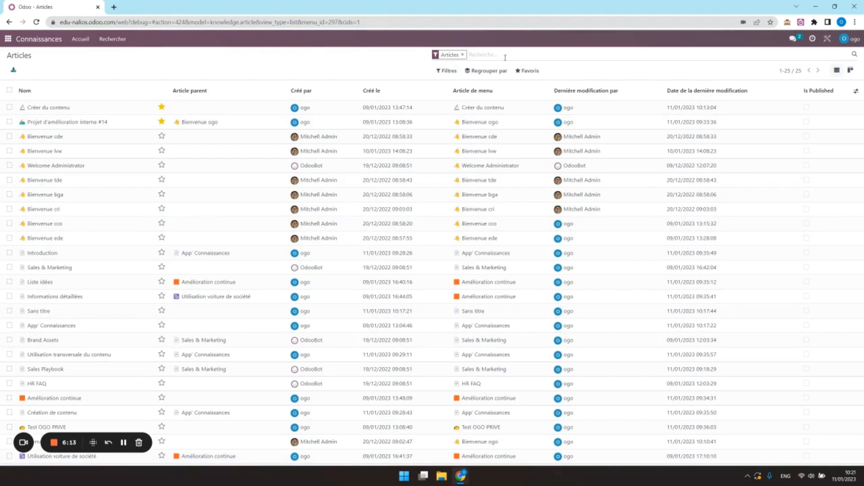
# Select all articles in the list and review the available bulk actions and the Favoris options.
pyautogui.click(9, 90)
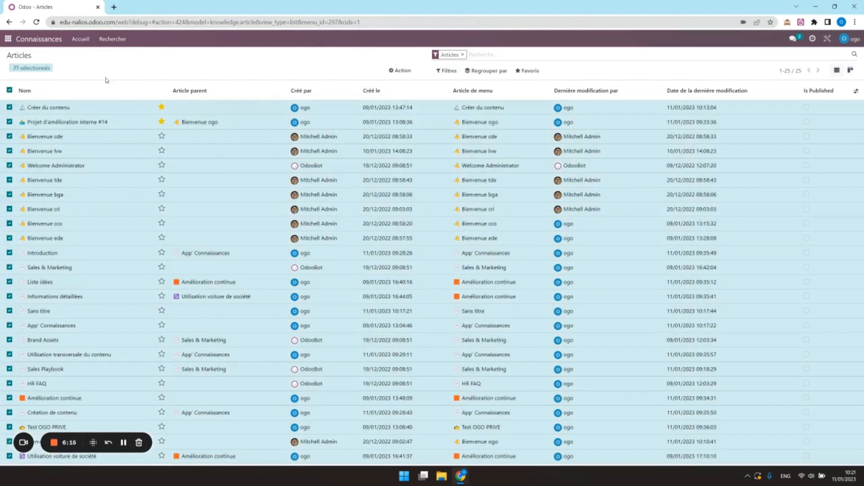
pyautogui.click(400, 71)
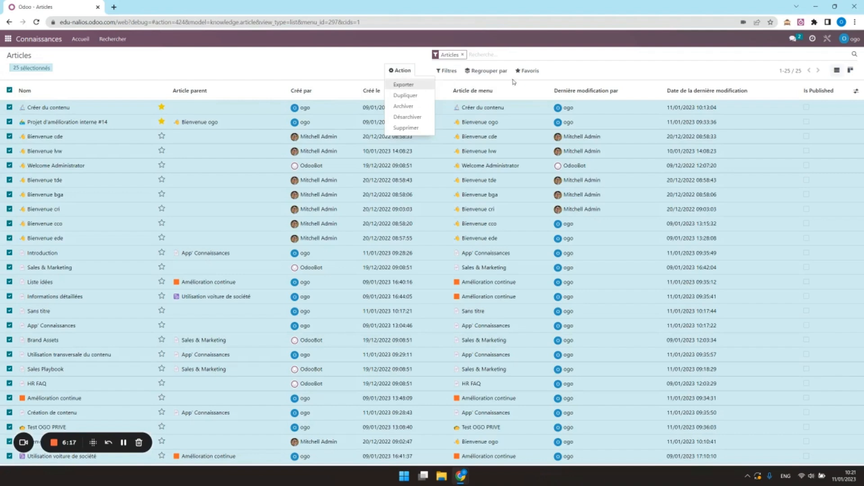
pyautogui.click(526, 71)
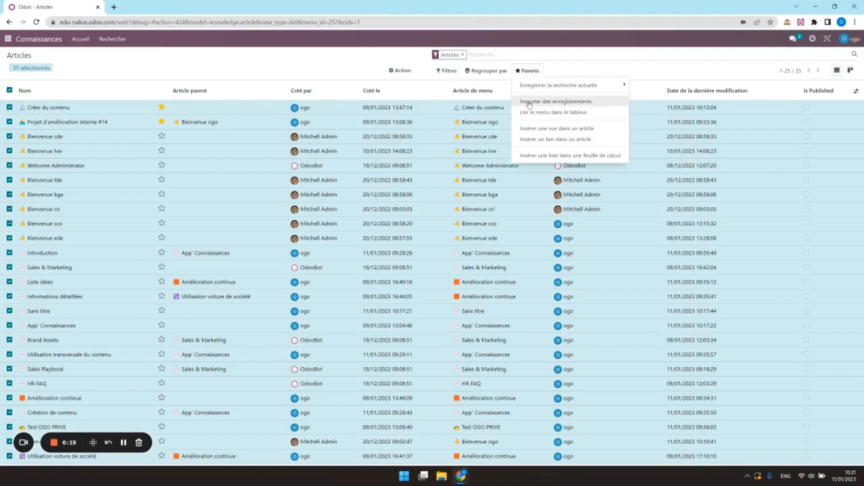
pyautogui.click(130, 63)
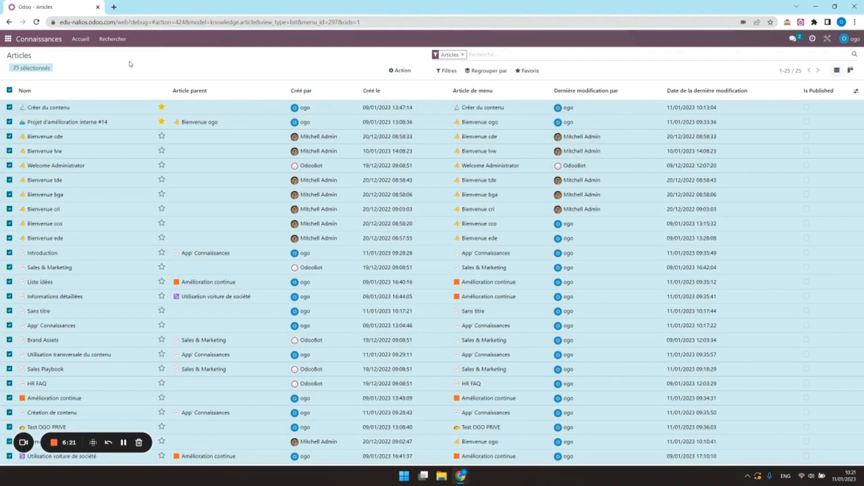
# Reopen the Connaissances app from the home menu, search its articles for "connaiss" and close the search.
pyautogui.click(9, 39)
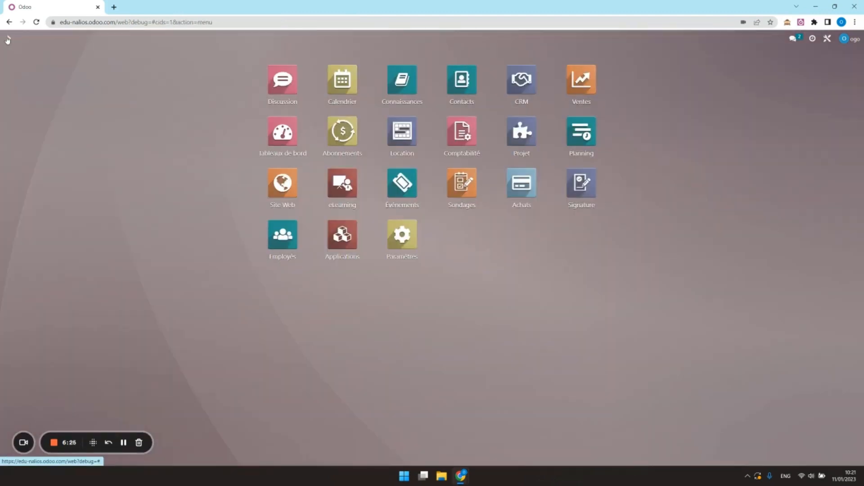
pyautogui.click(401, 80)
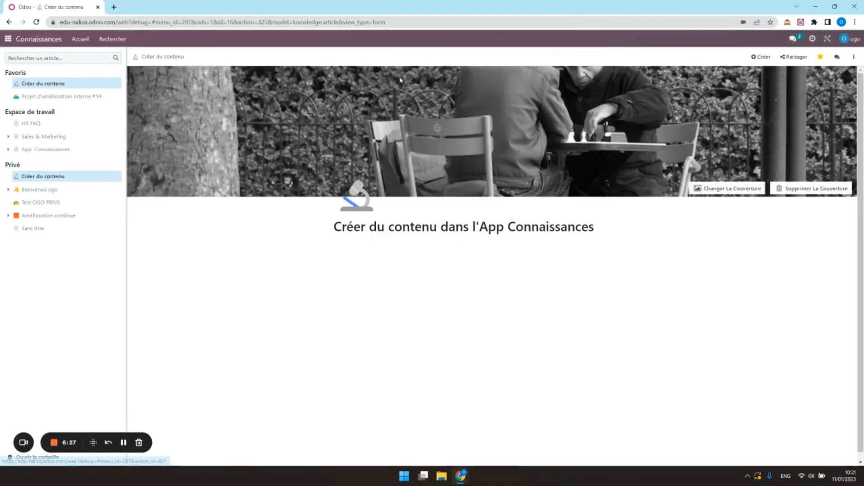
pyautogui.click(44, 58)
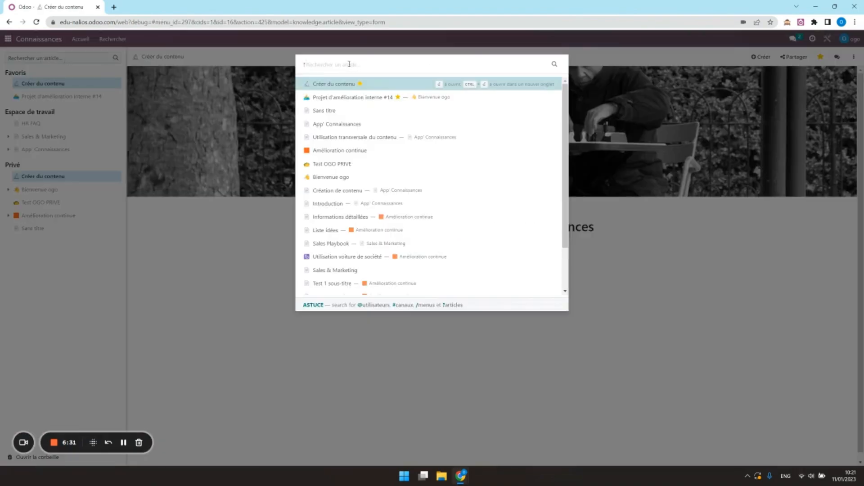
pyautogui.write('conna')
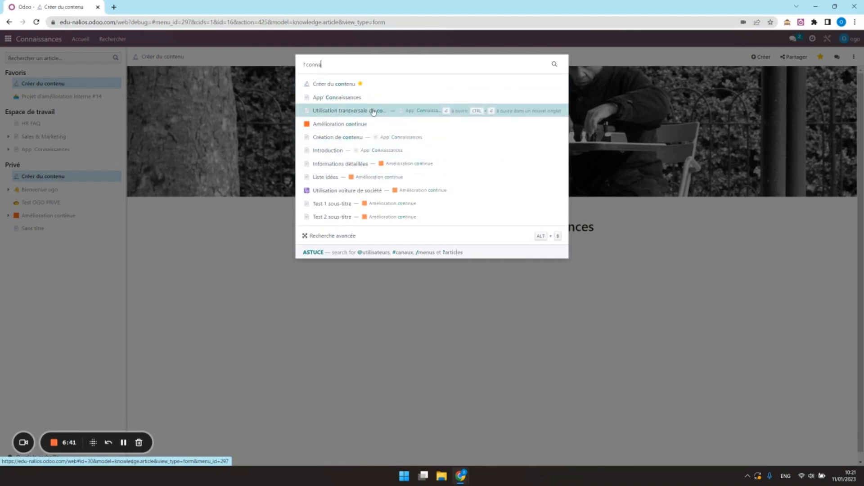
pyautogui.write('iss')
pyautogui.click(201, 220)
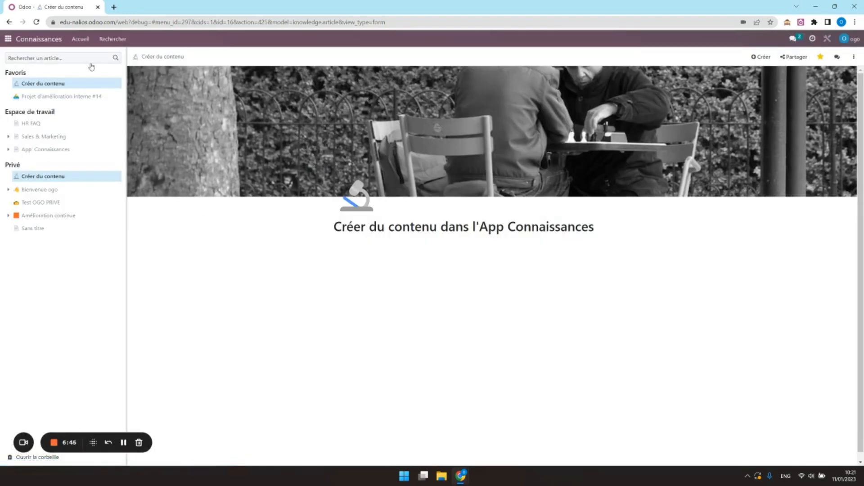
# Switch to the Ventes app and open the first sales order in the Devis list.
pyautogui.click(7, 40)
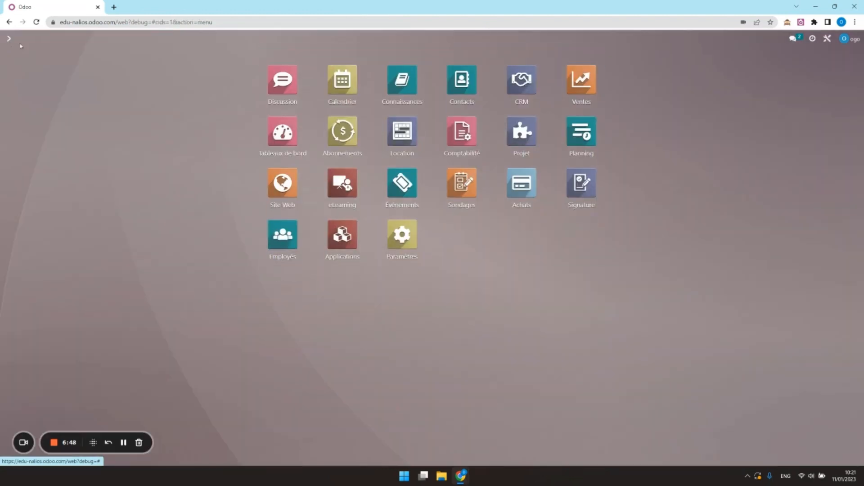
pyautogui.click(591, 86)
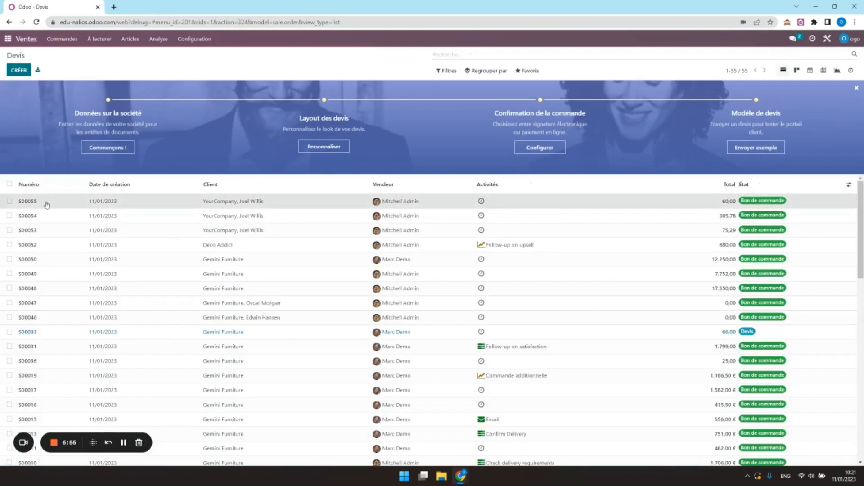
pyautogui.click(494, 206)
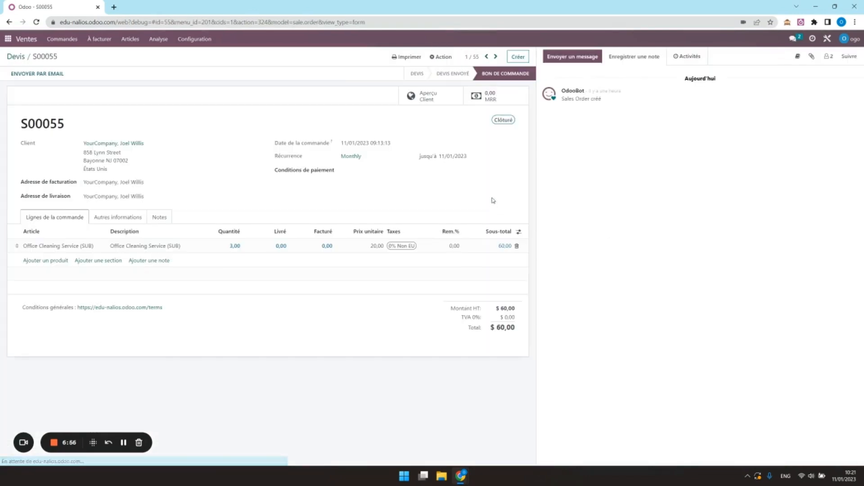
# Search the knowledge articles for "contenu" from the sales order's discussion area, and close the search without opening an article.
pyautogui.click(798, 57)
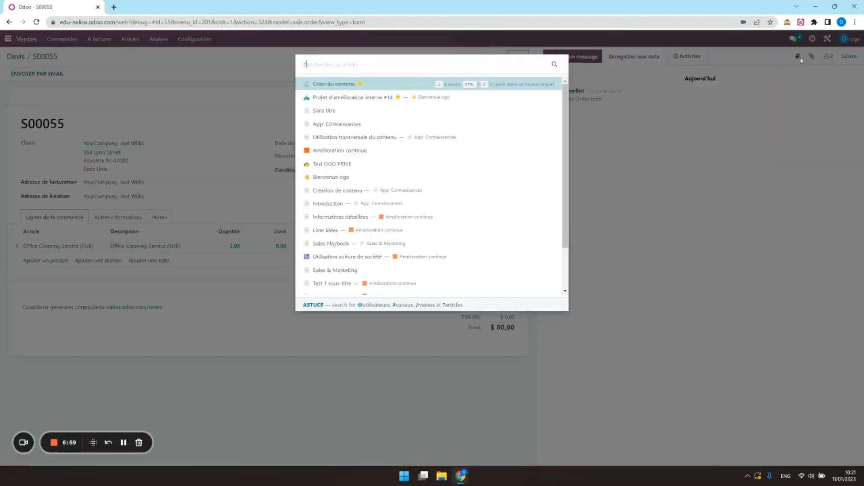
pyautogui.write('cr')
pyautogui.press('BackSpace')
pyautogui.write('ontenu')
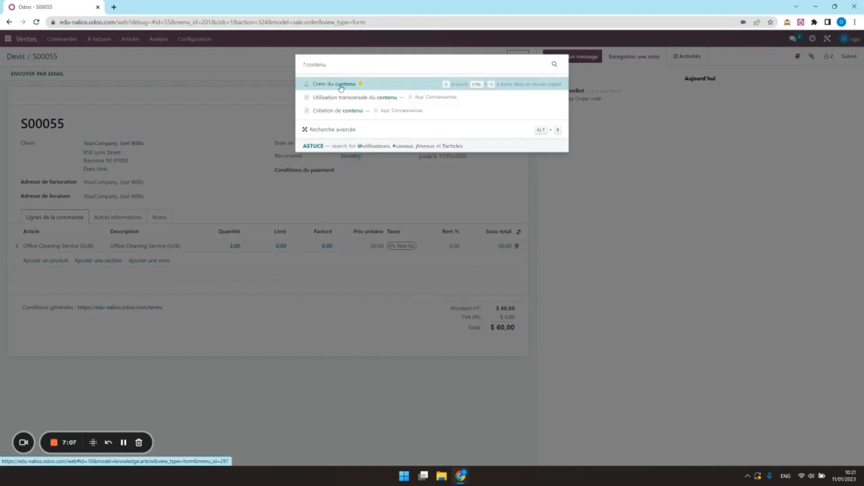
pyautogui.click(148, 61)
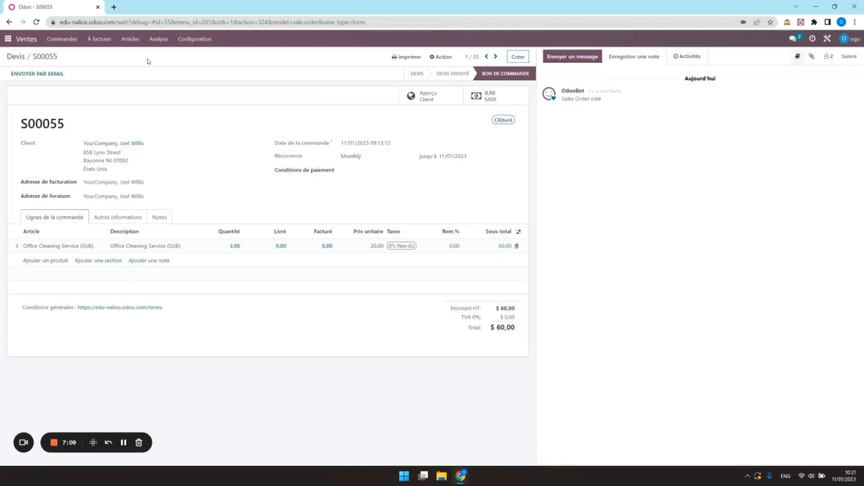
# Display the Ventes app's product catalogue of sellable articles.
pyautogui.click(130, 39)
pyautogui.click(133, 62)
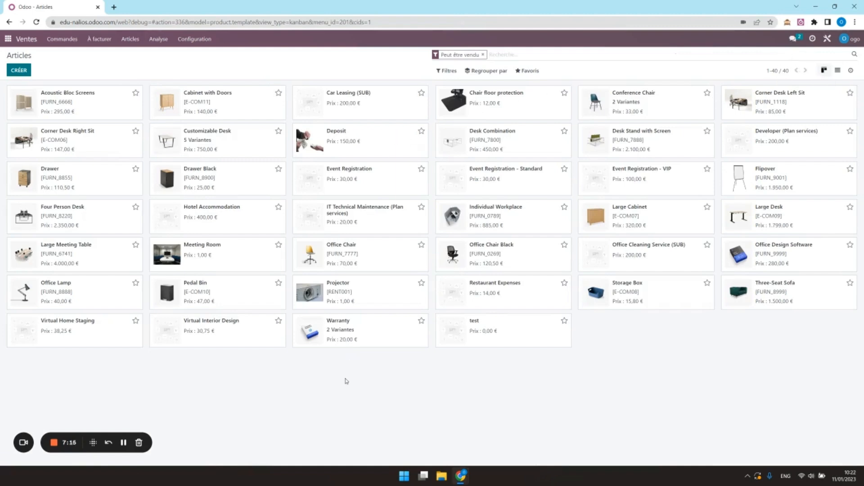
# Search the knowledge articles with "? contenu" in the command palette, view "Créer du contenu" and return to the product catalogue.
pyautogui.hotkey('ctrl', 'k')
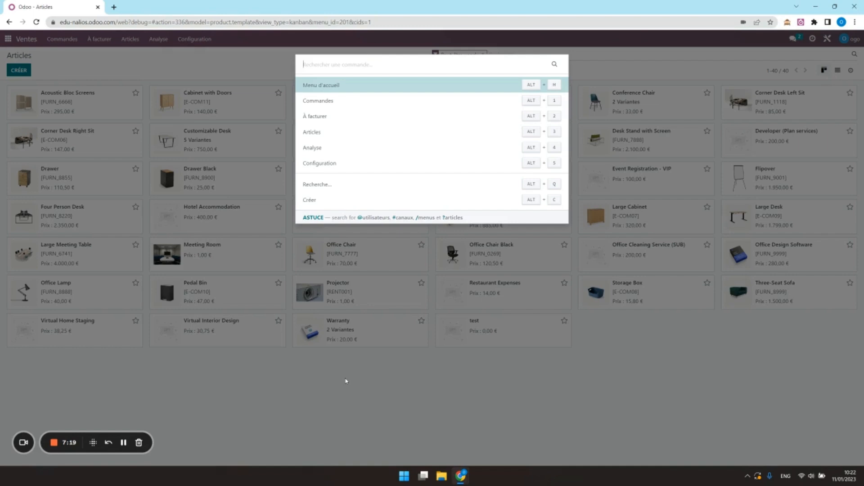
pyautogui.write('? ')
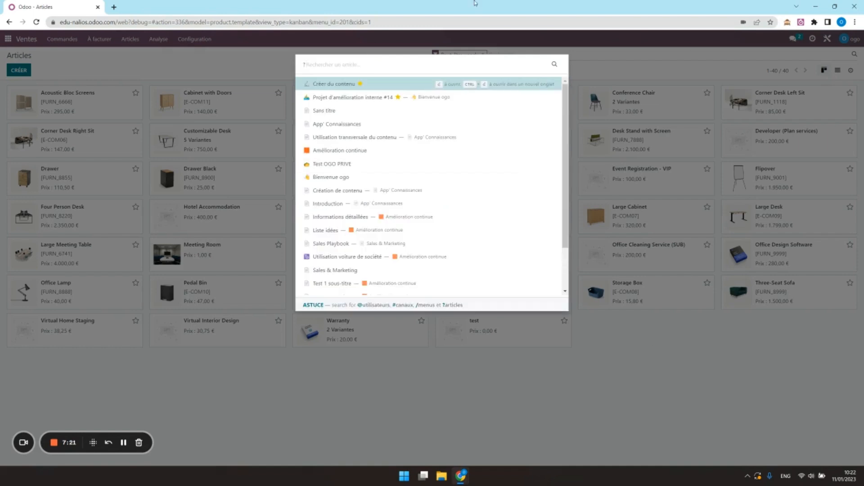
pyautogui.write('contenu')
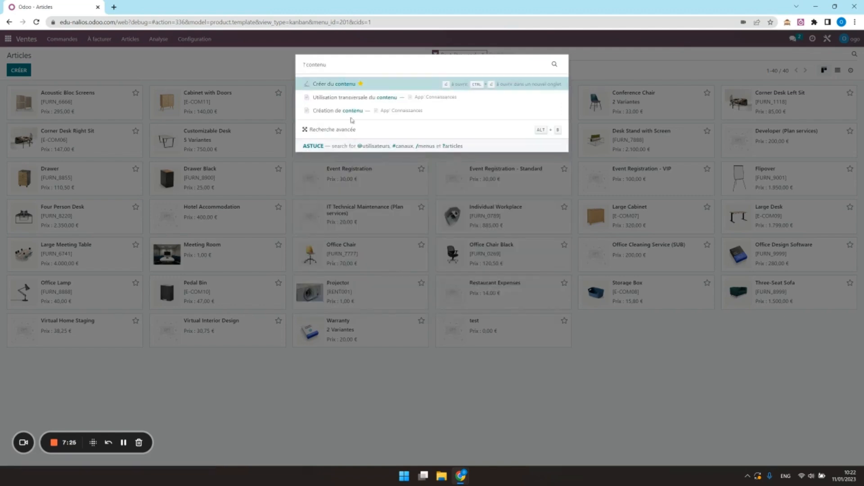
pyautogui.click(334, 86)
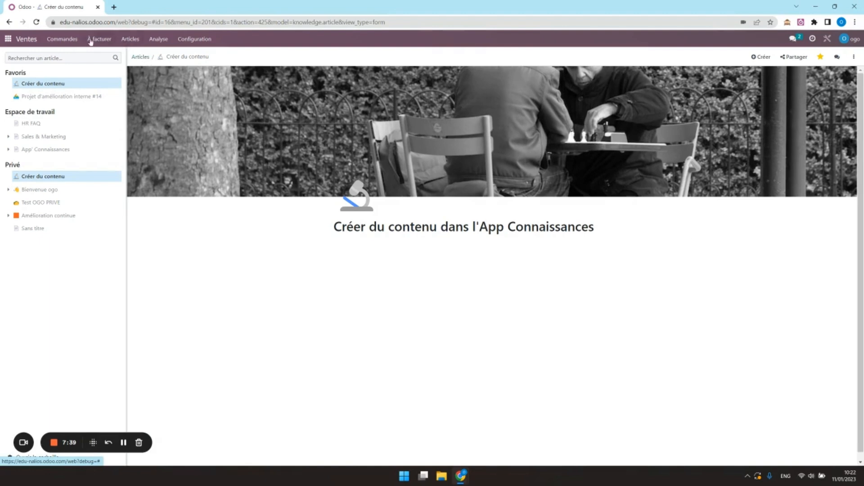
pyautogui.click(140, 57)
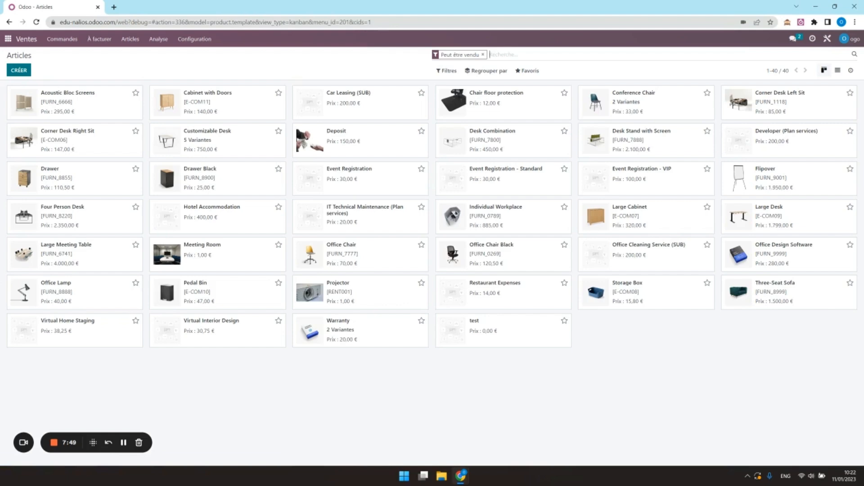
pyautogui.click(56, 445)
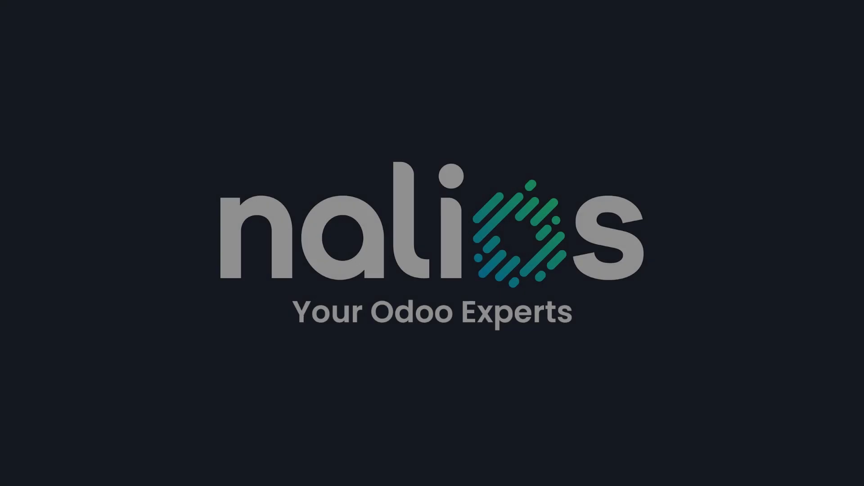